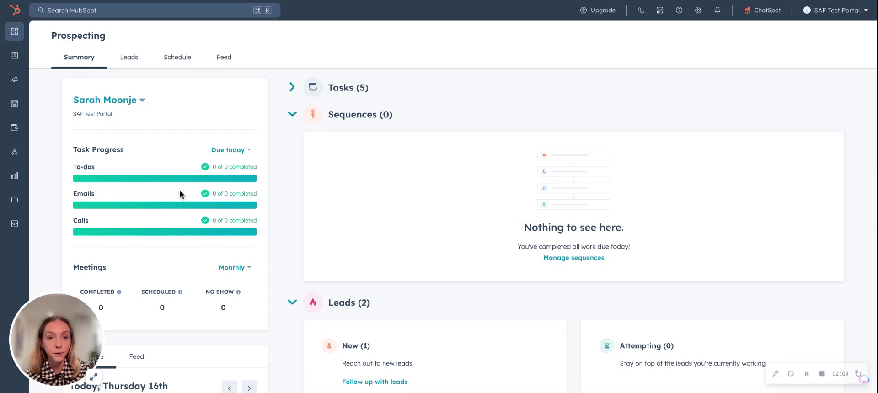
Step: Expand the Tasks section and review the tasks, sequences, schedule and leads on the Prospecting summary
click(292, 90)
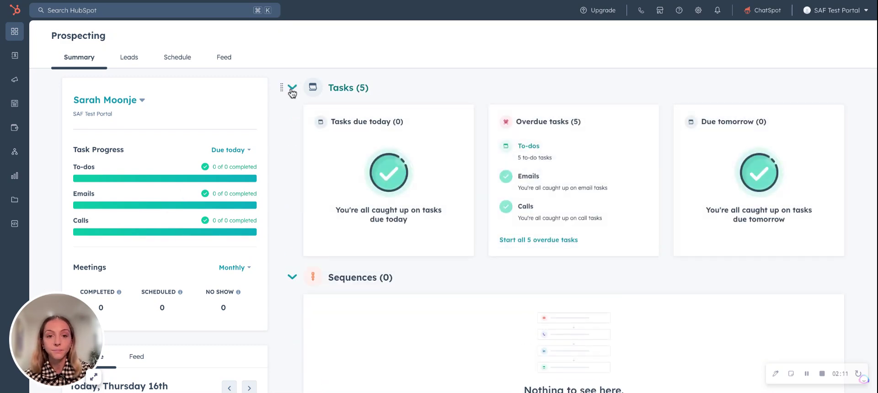
scroll(362, 327, down, 1)
scroll(362, 325, down, 3)
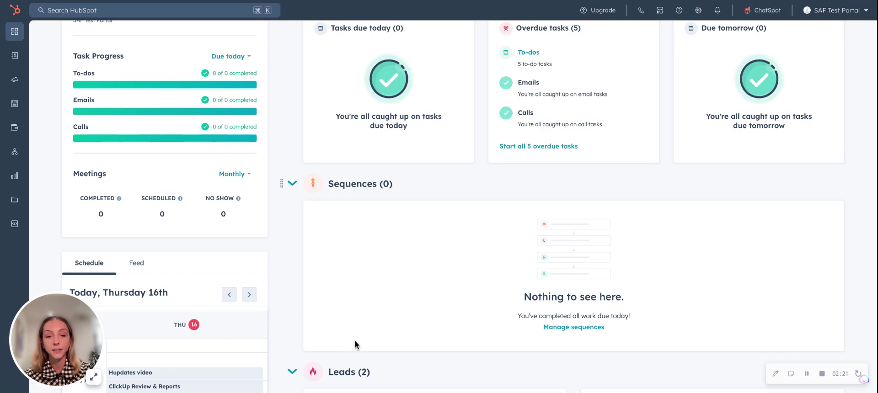
scroll(199, 357, down, 2)
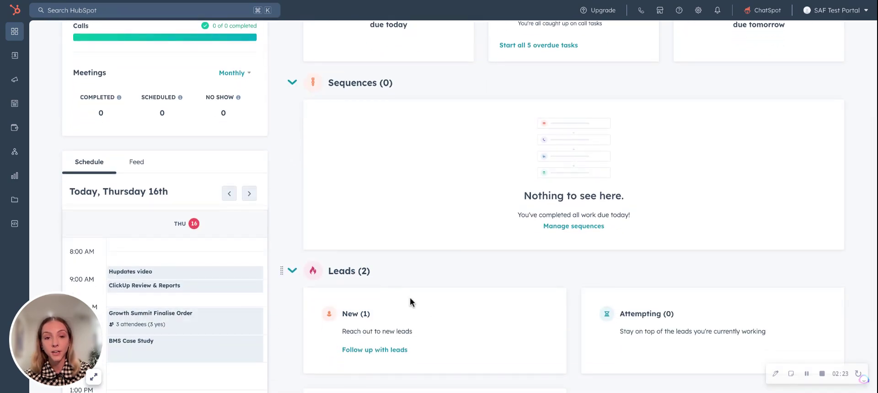
scroll(351, 315, down, 1)
scroll(598, 287, down, 1)
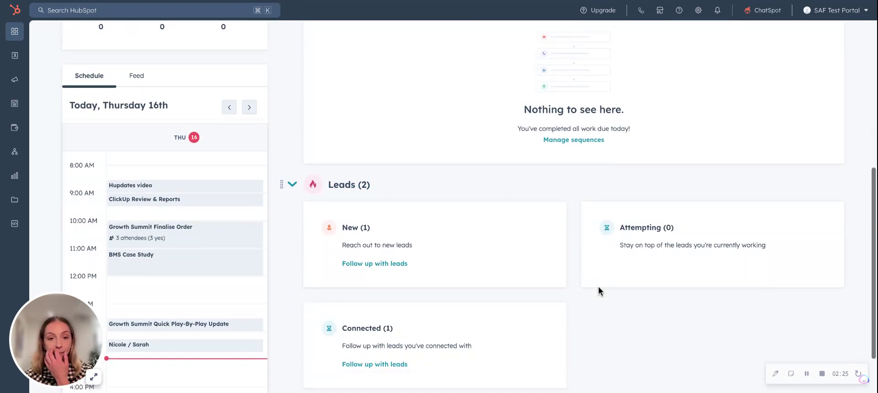
scroll(598, 286, up, 6)
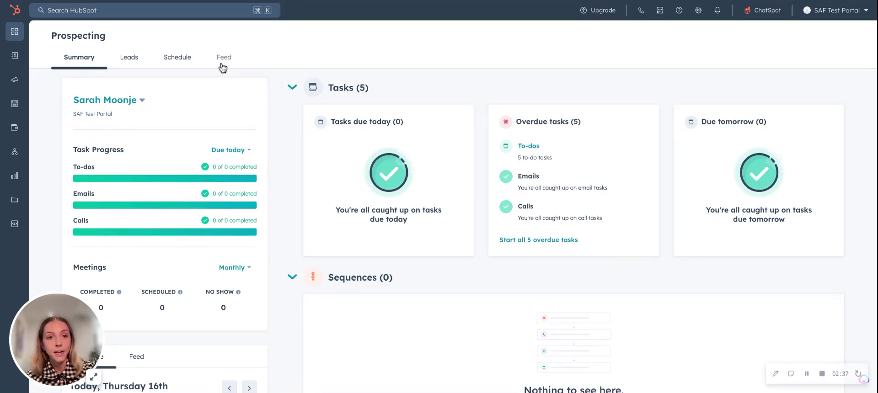
Step: Go to the Prospecting leads list and view the Create Lead form, closing it without creating a lead
click(127, 60)
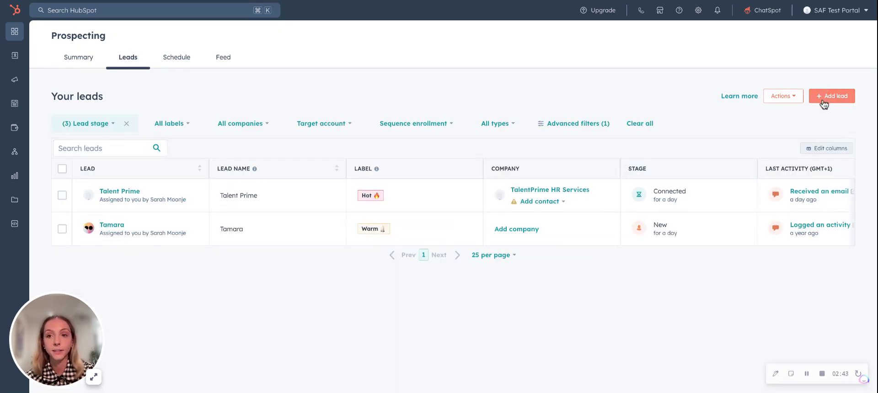
click(841, 104)
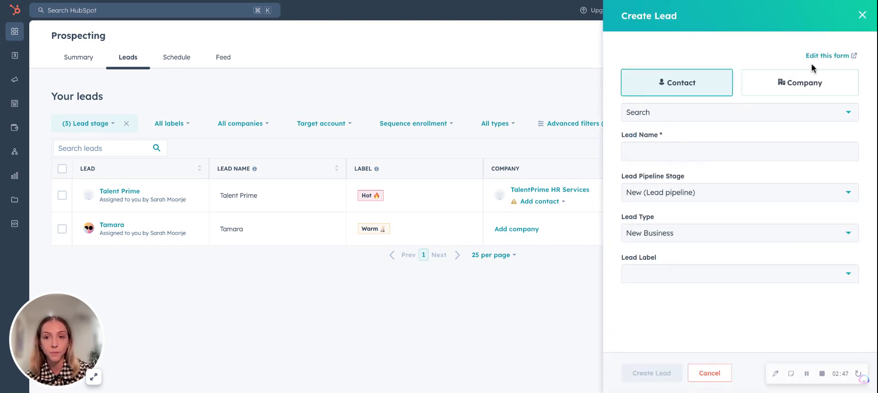
click(861, 15)
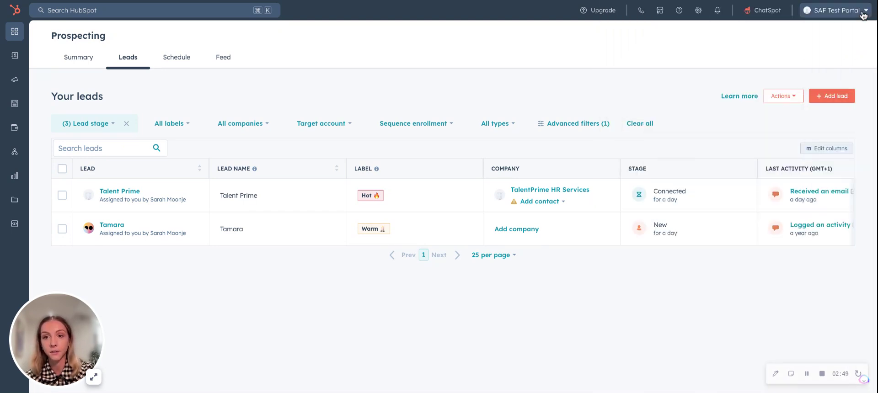
Step: View the lifecycle stage options for pulling in leads and close the dialog without pulling any in
click(788, 90)
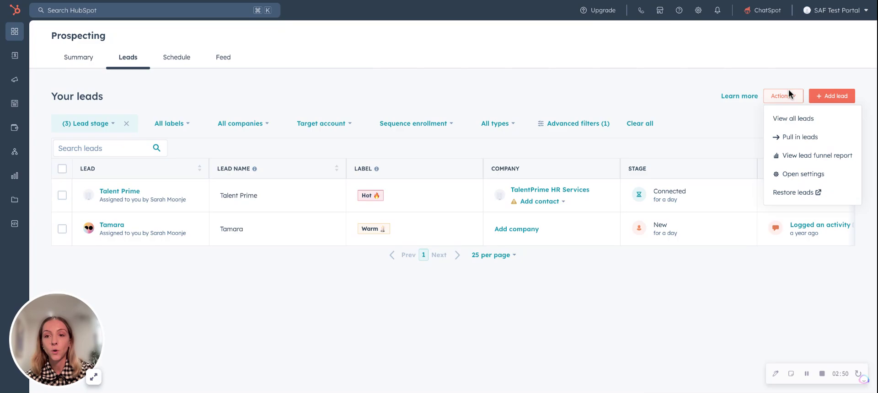
click(798, 144)
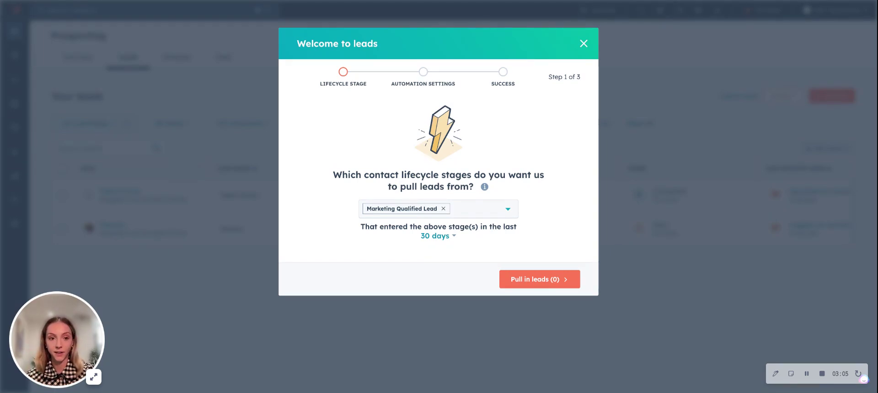
click(583, 43)
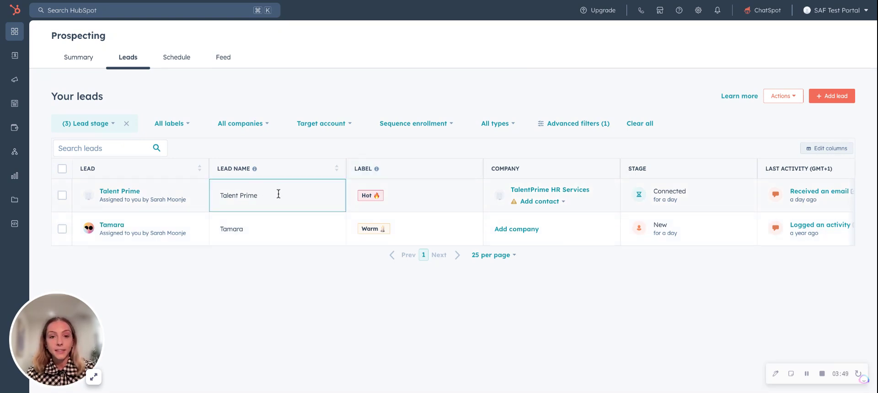
Step: Check the label cell and the available stage options for the Talent Prime lead without changing them
click(405, 201)
click(405, 200)
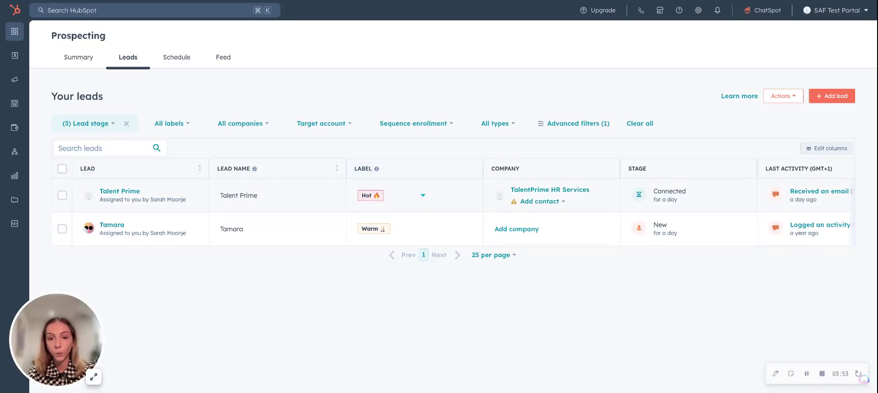
scroll(498, 215, right, 2)
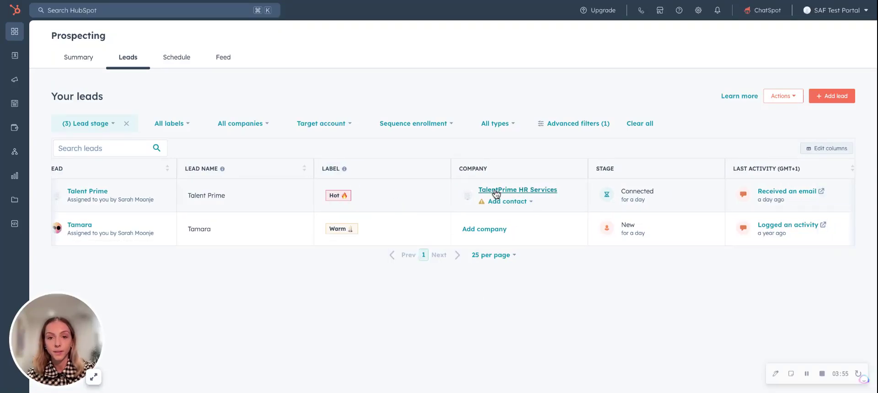
scroll(599, 194, right, 3)
click(616, 196)
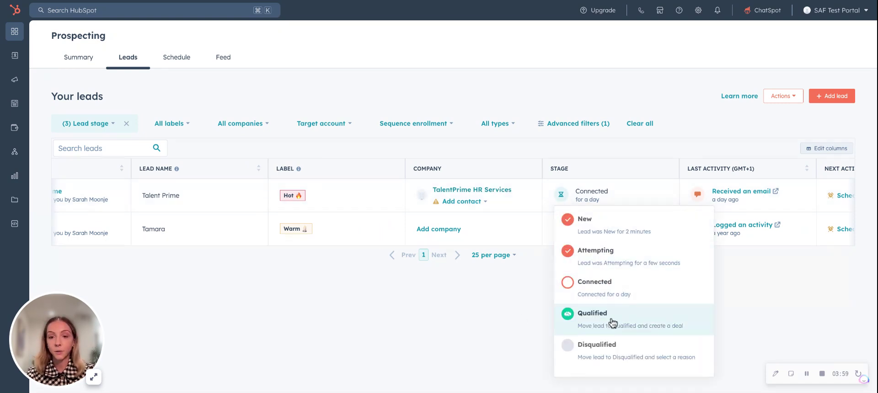
click(455, 305)
Step: Review the leads table's activity columns and view the Lead Type options for Talent Prime, keeping its current type
scroll(657, 242, right, 3)
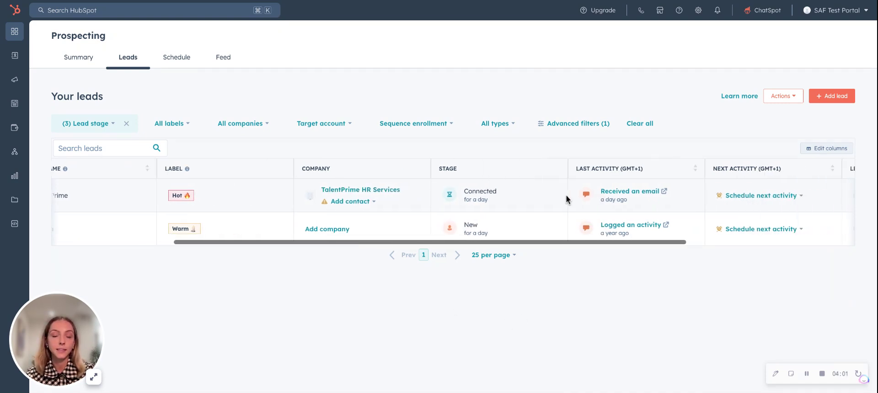
scroll(567, 200, right, 2)
scroll(541, 197, right, 3)
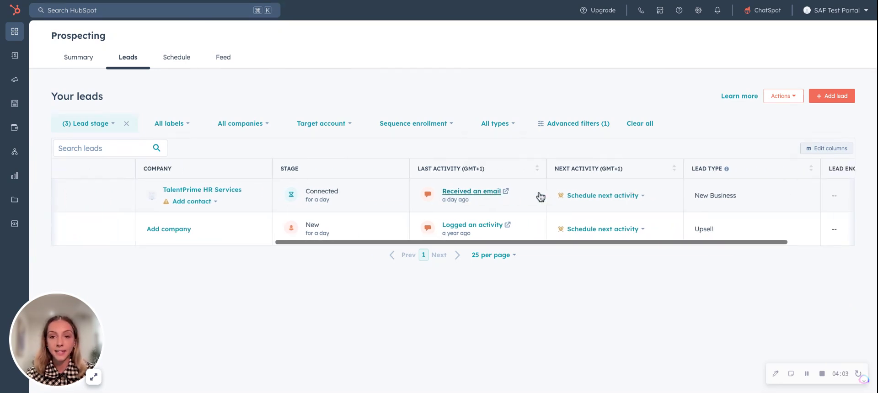
scroll(595, 194, right, 3)
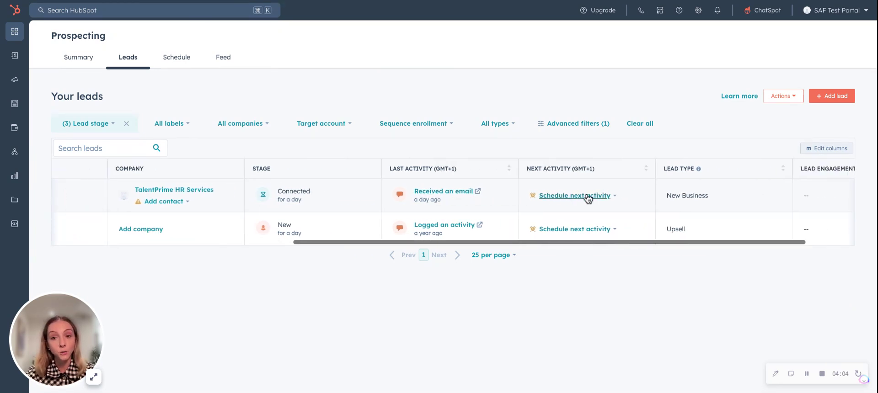
click(661, 191)
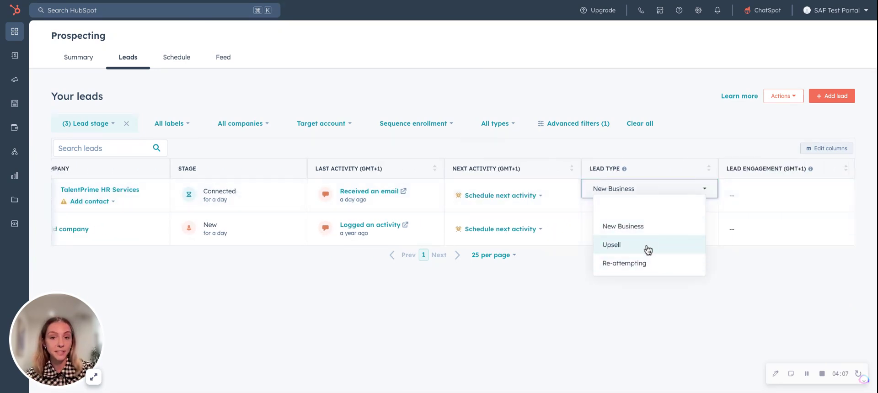
click(643, 346)
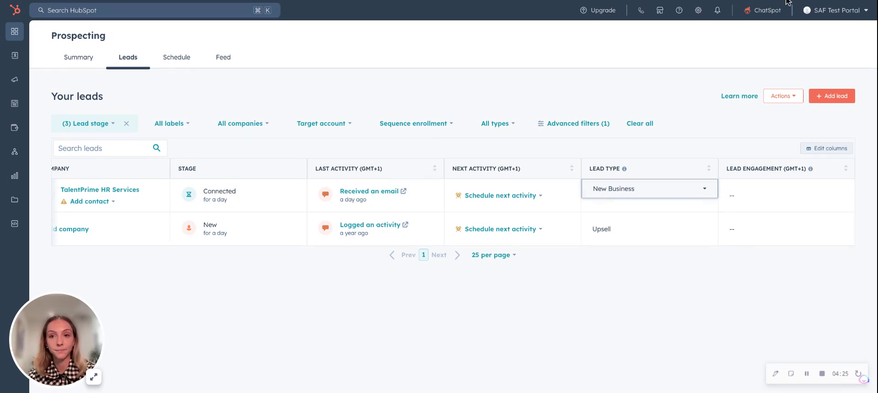
Step: Open the Leads object settings and examine the lead pipeline's stages and their conditional properties
click(698, 10)
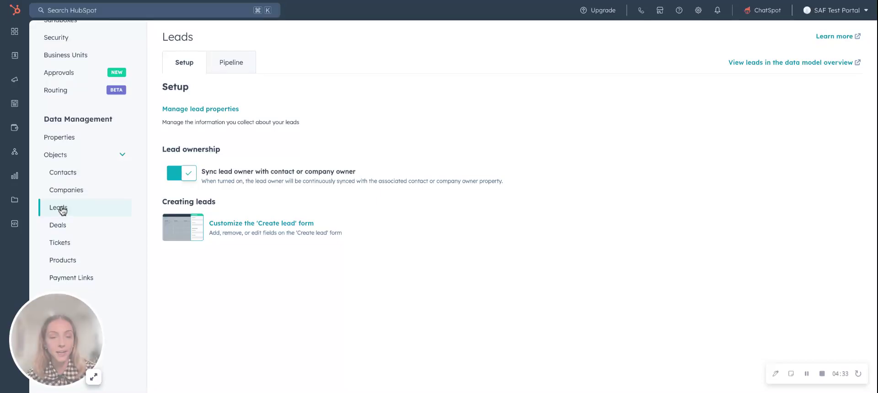
click(62, 209)
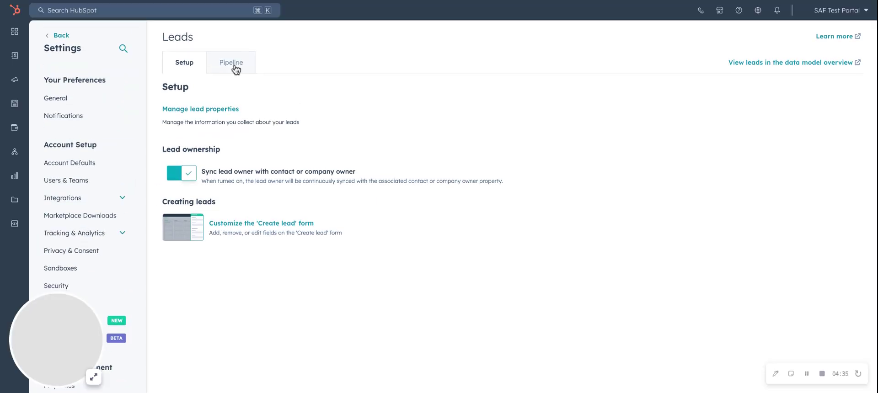
click(236, 69)
scroll(229, 149, down, 1)
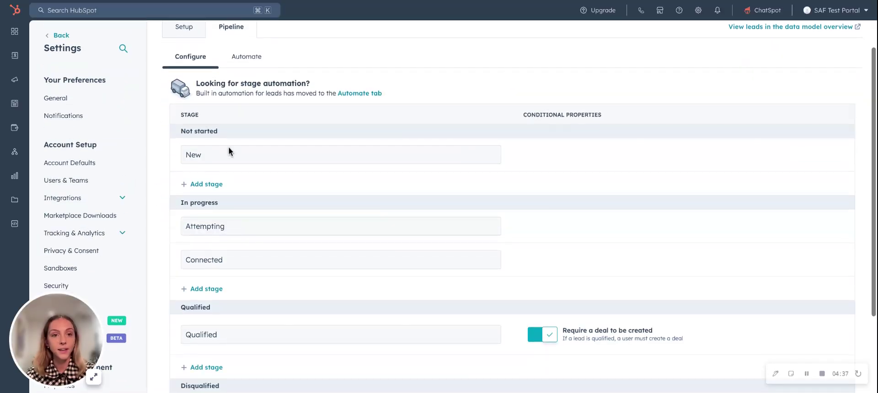
mouse_move(228, 147)
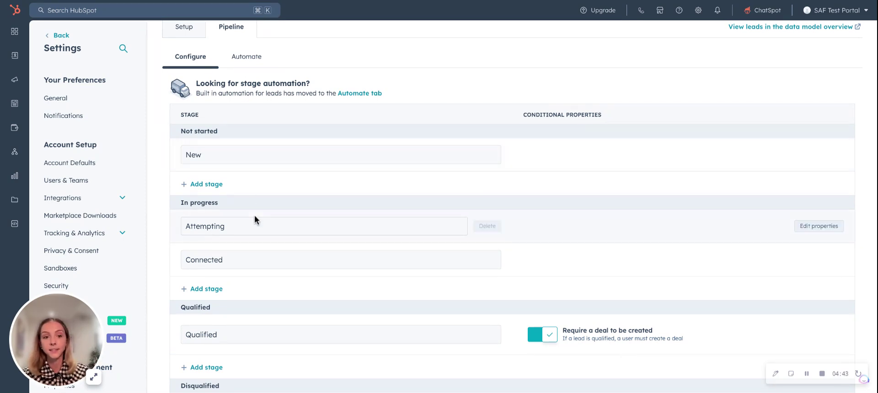
scroll(254, 215, down, 3)
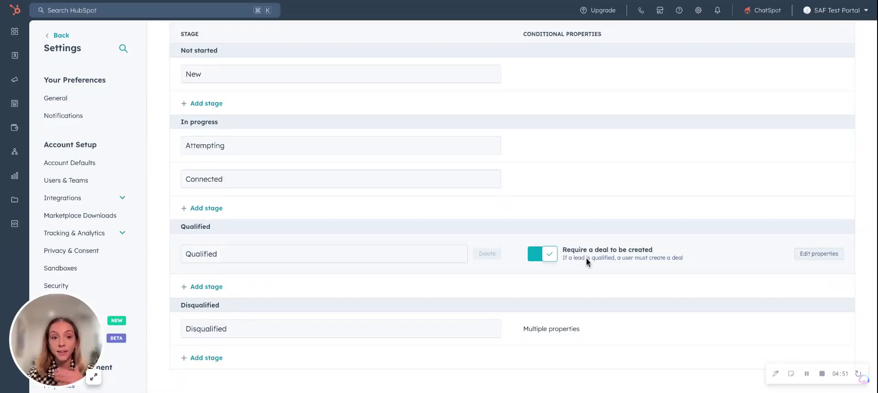
scroll(270, 119, down, 1)
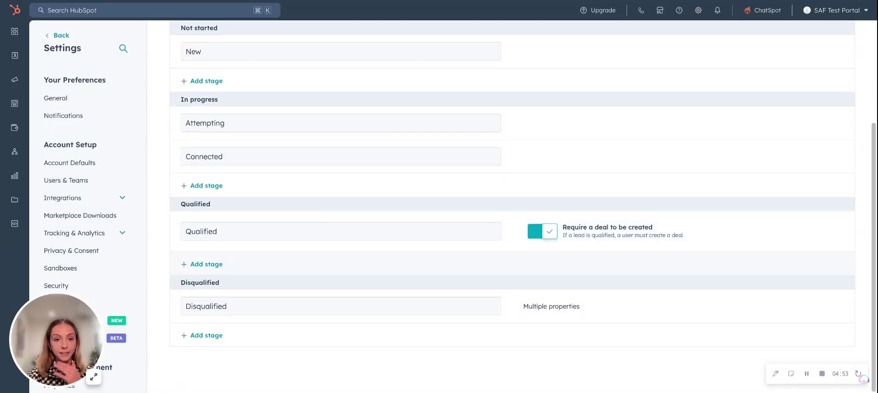
scroll(270, 119, up, 5)
Step: Open the lead pipeline's automation settings and inspect the set property value action of the Disqualified stage workflow
click(256, 93)
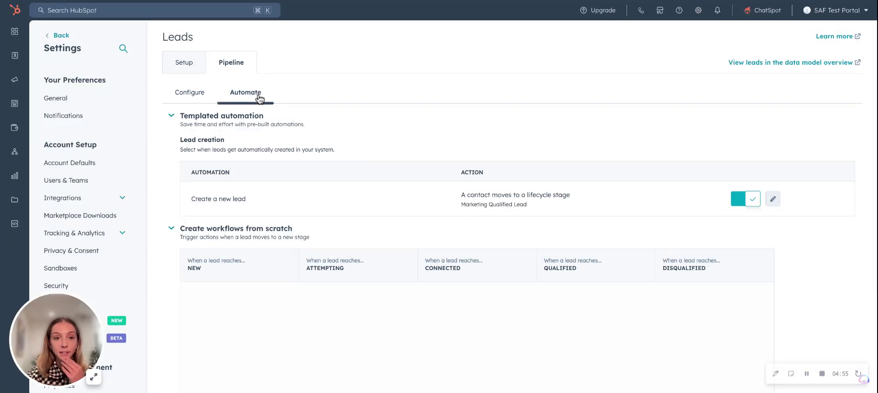
scroll(256, 269, down, 3)
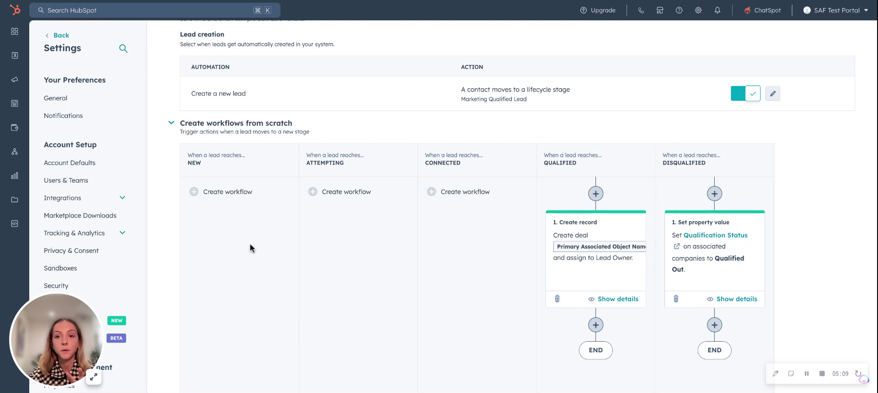
scroll(320, 288, down, 1)
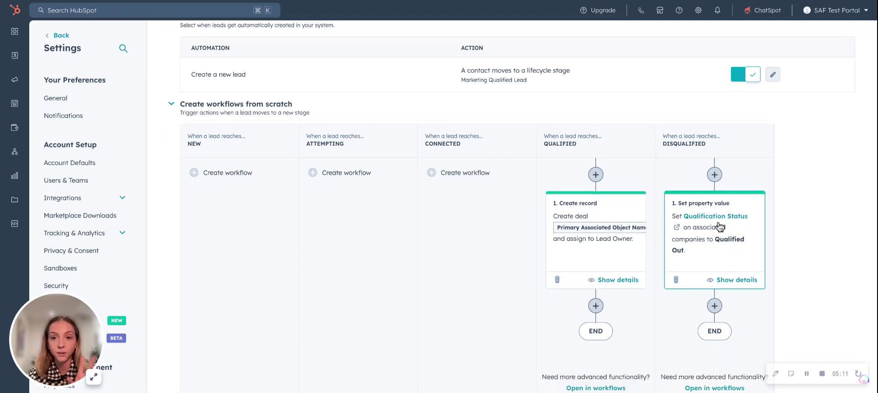
click(715, 254)
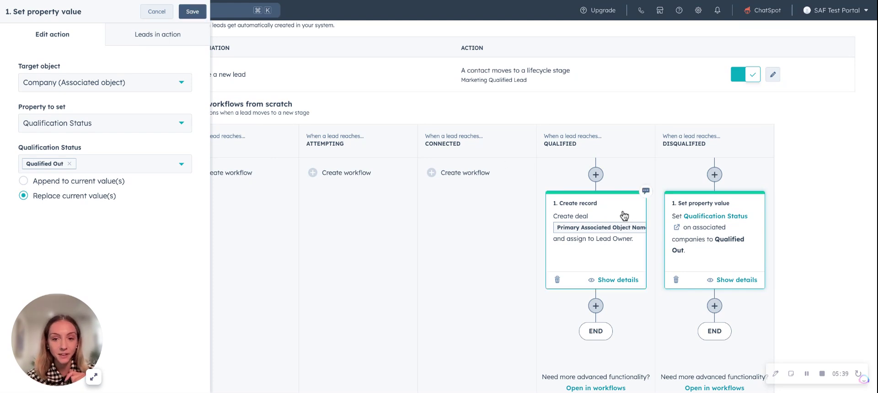
Step: Inspect the Qualified stage's create record action, including its deal properties and associations, and close it without saving
click(624, 216)
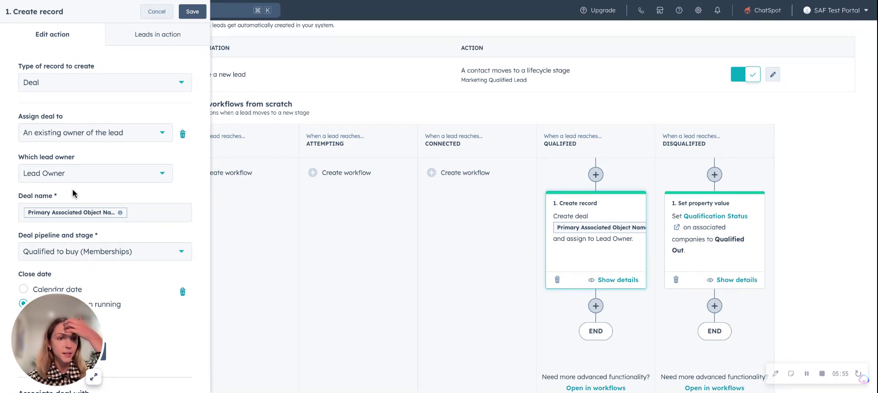
scroll(67, 167, down, 2)
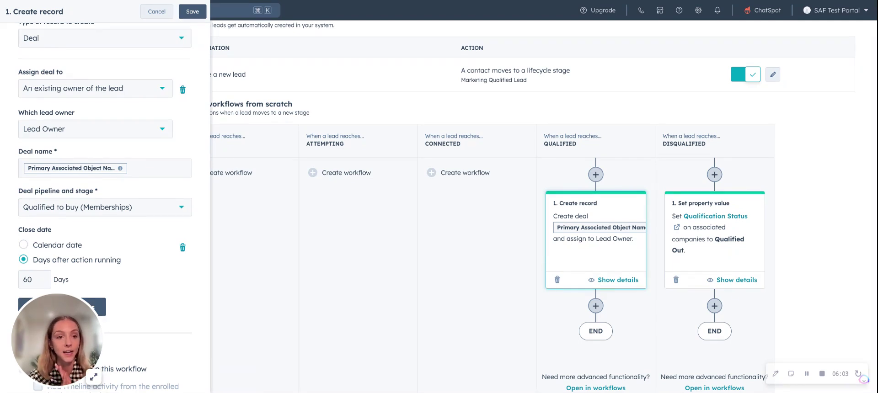
scroll(104, 182, down, 2)
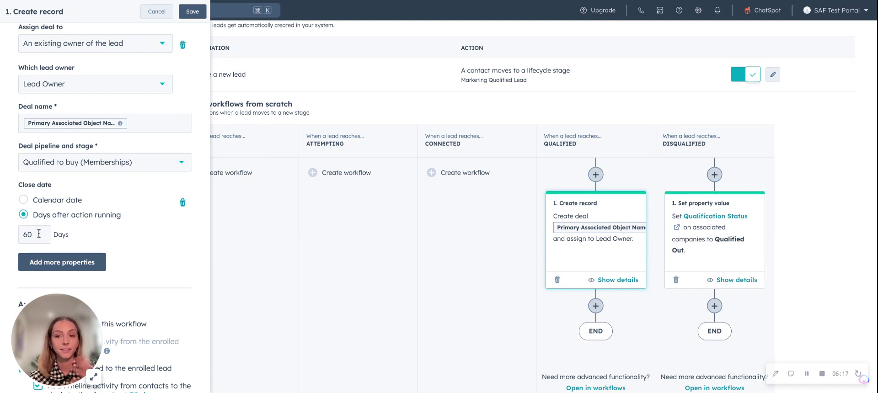
scroll(39, 234, down, 3)
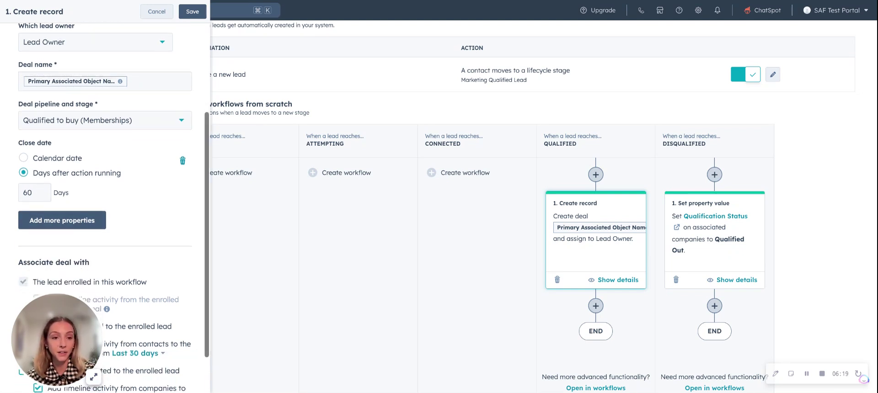
click(157, 12)
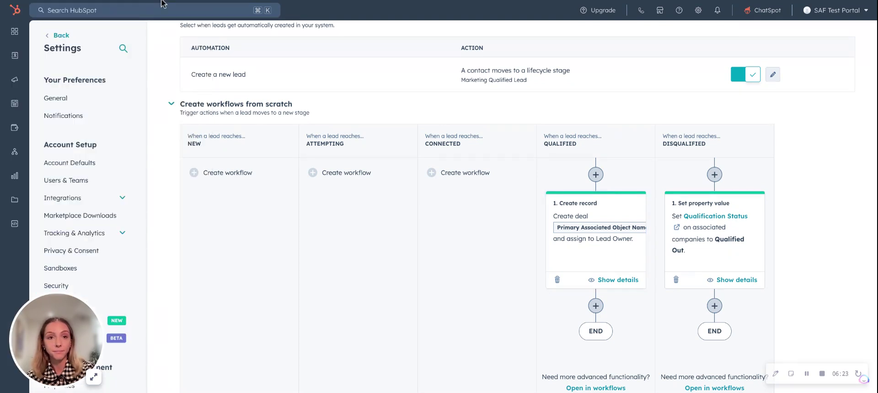